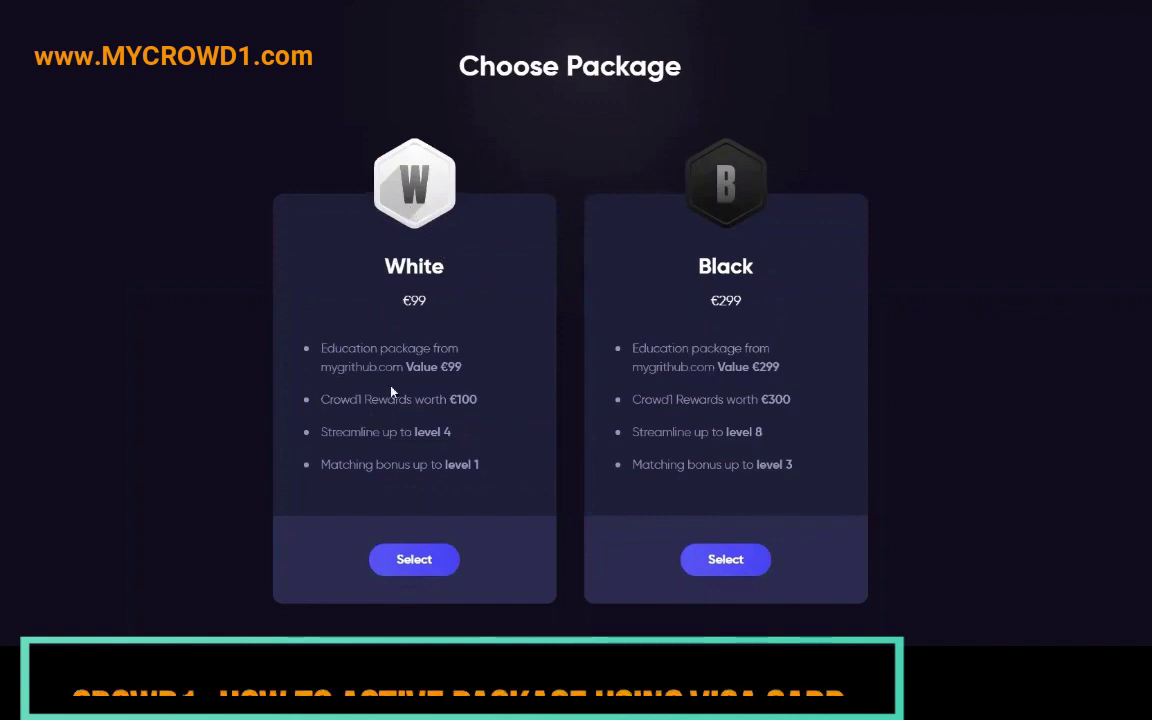
Step: Select the White €99 package and choose Visa card payment through Novapago
{"action": "left_click", "coordinate": [427, 563]}
{"action": "scroll", "coordinate": [575, 346], "scroll_direction": "down", "scroll_amount": 4}
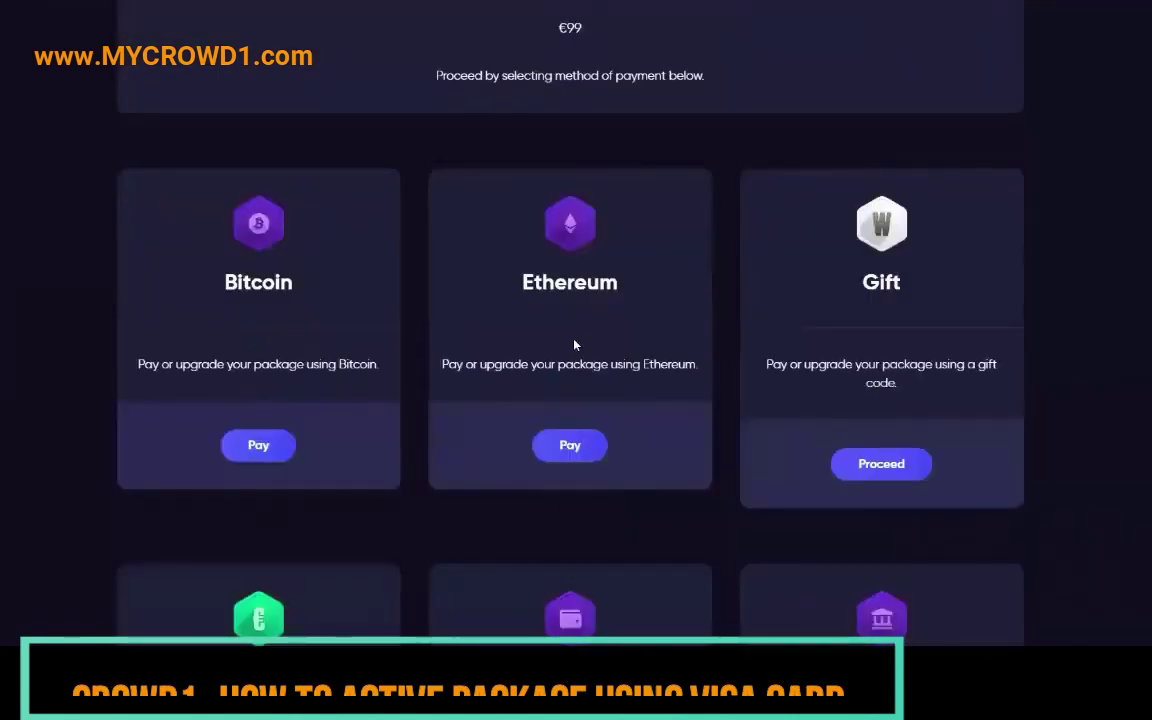
{"action": "scroll", "coordinate": [574, 345], "scroll_direction": "down", "scroll_amount": 2}
{"action": "scroll", "coordinate": [574, 345], "scroll_direction": "up", "scroll_amount": 2}
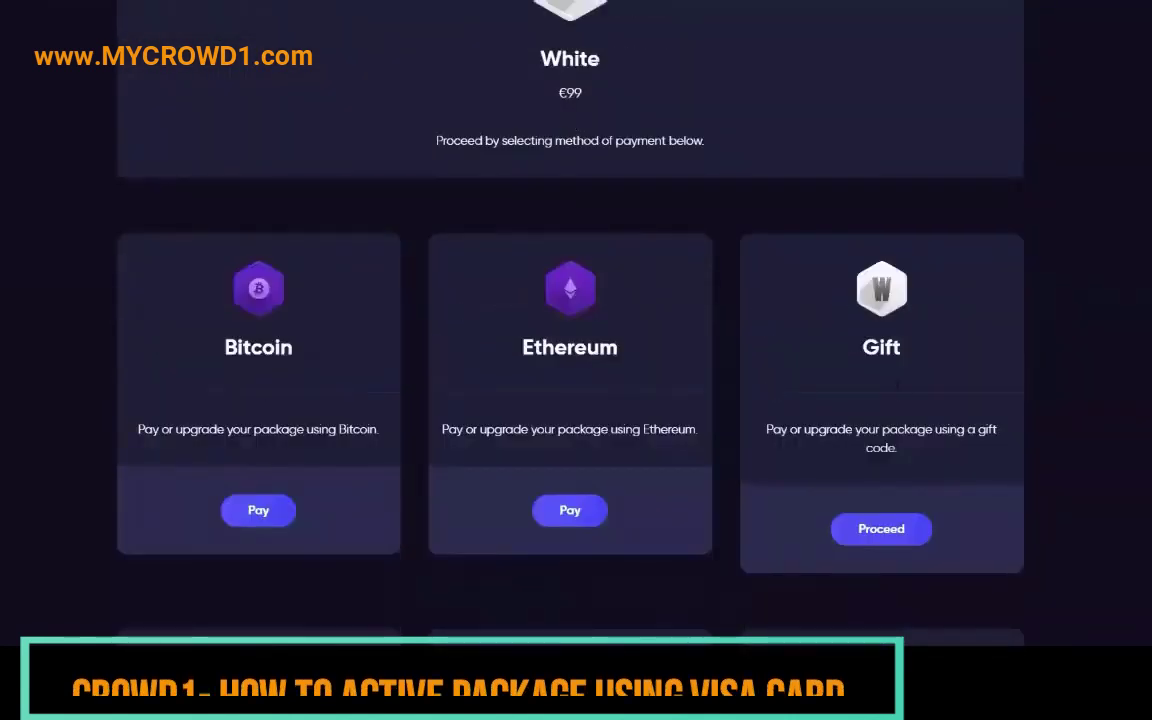
{"action": "scroll", "coordinate": [442, 386], "scroll_direction": "down", "scroll_amount": 4}
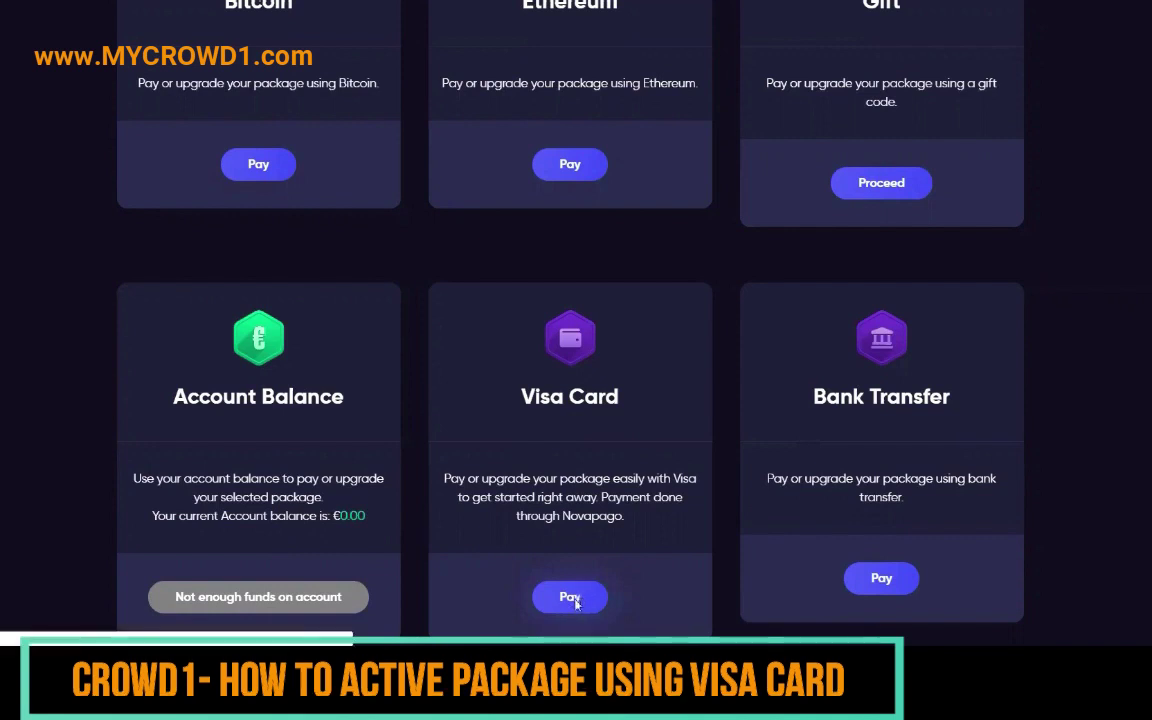
{"action": "left_click", "coordinate": [581, 598]}
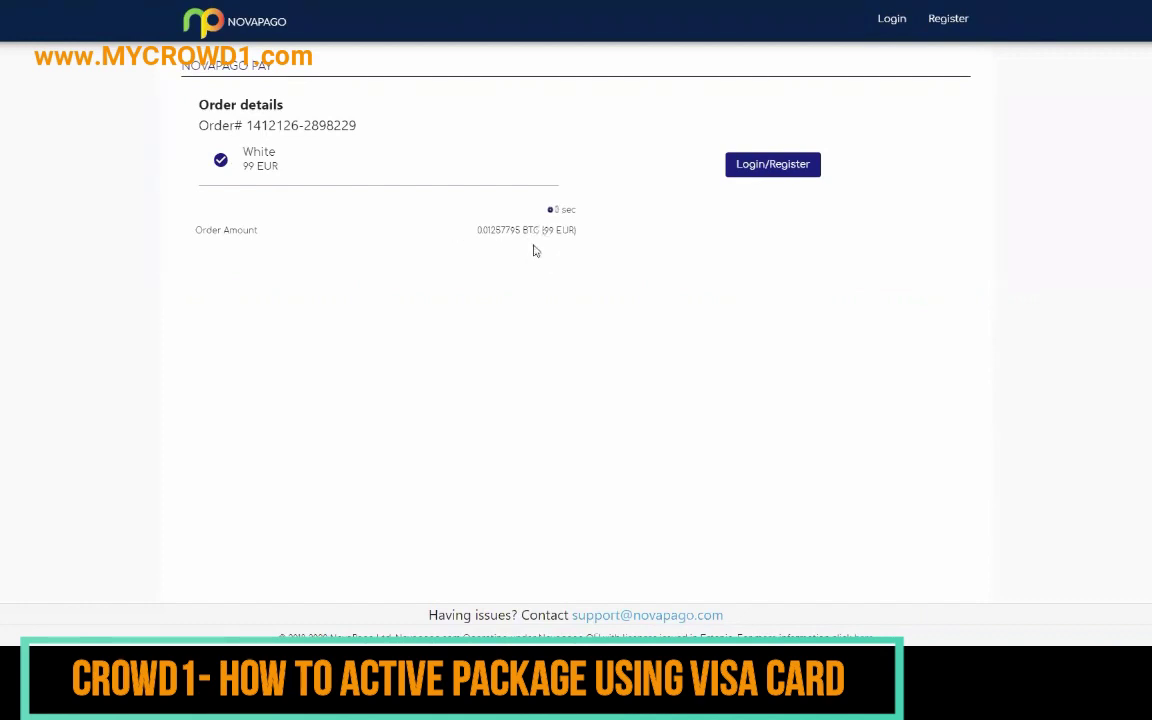
Step: Go to Novapago's Login/Register page for the 99 EUR White order
{"action": "left_click", "coordinate": [781, 166]}
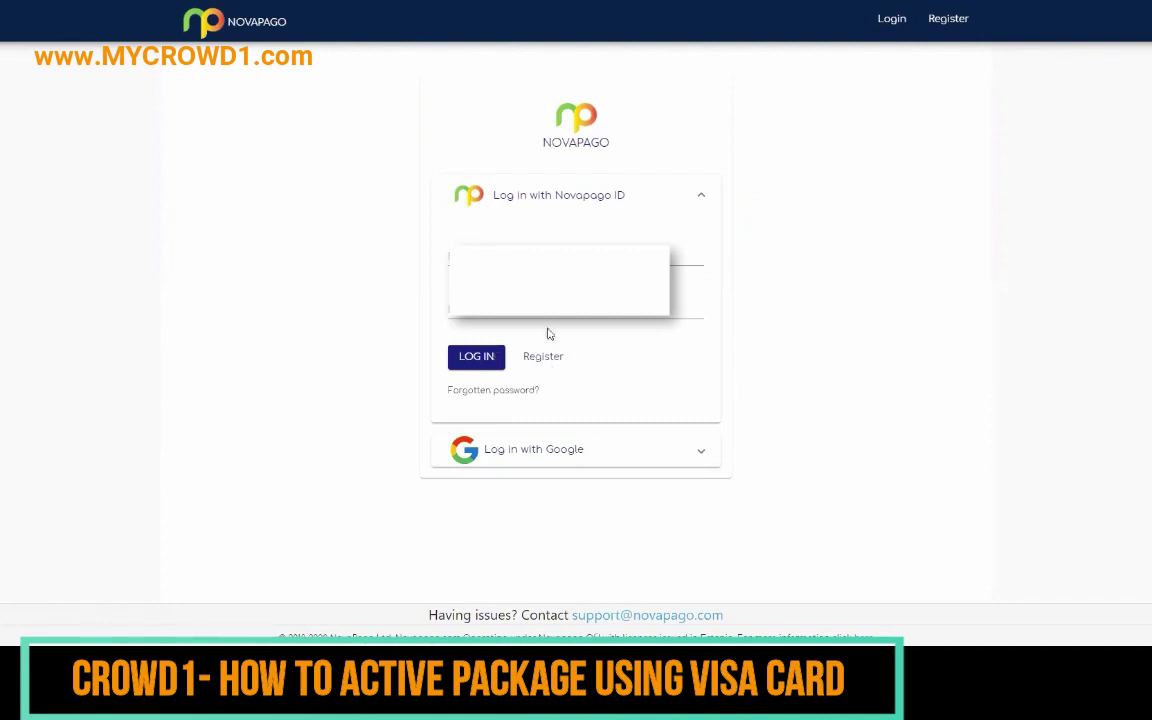
Step: Log in to Novapago with the account email and password
{"action": "left_click", "coordinate": [448, 257]}
{"action": "left_click", "coordinate": [505, 312]}
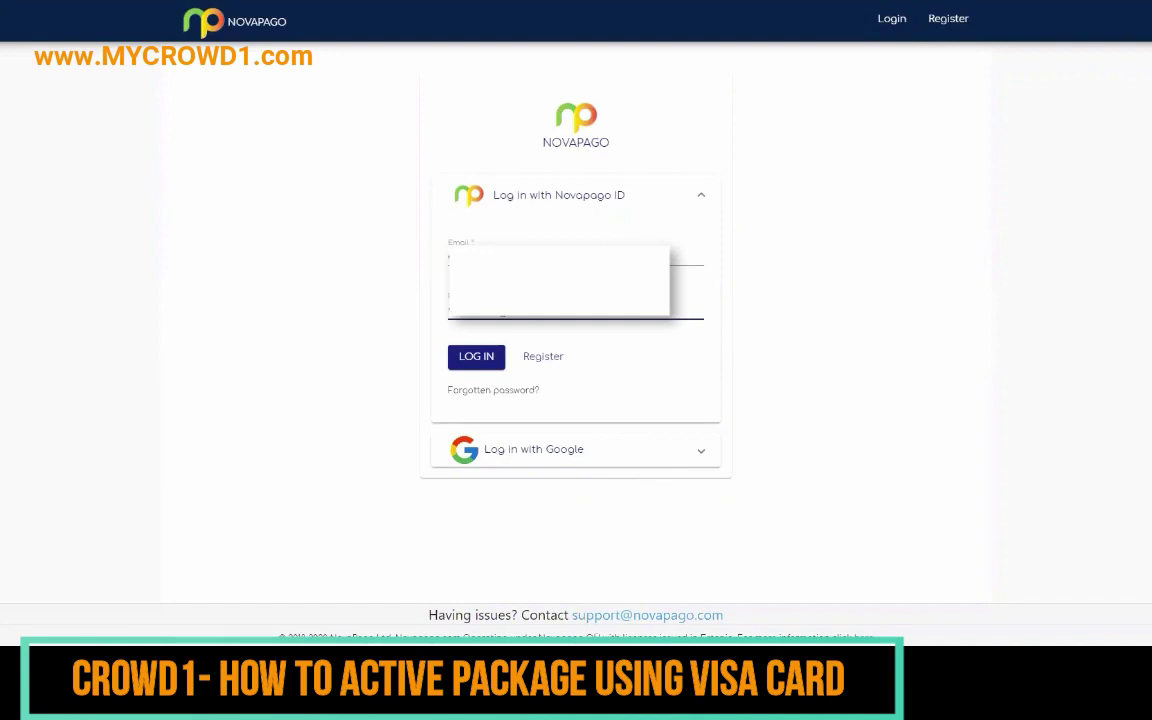
{"action": "left_click", "coordinate": [481, 362]}
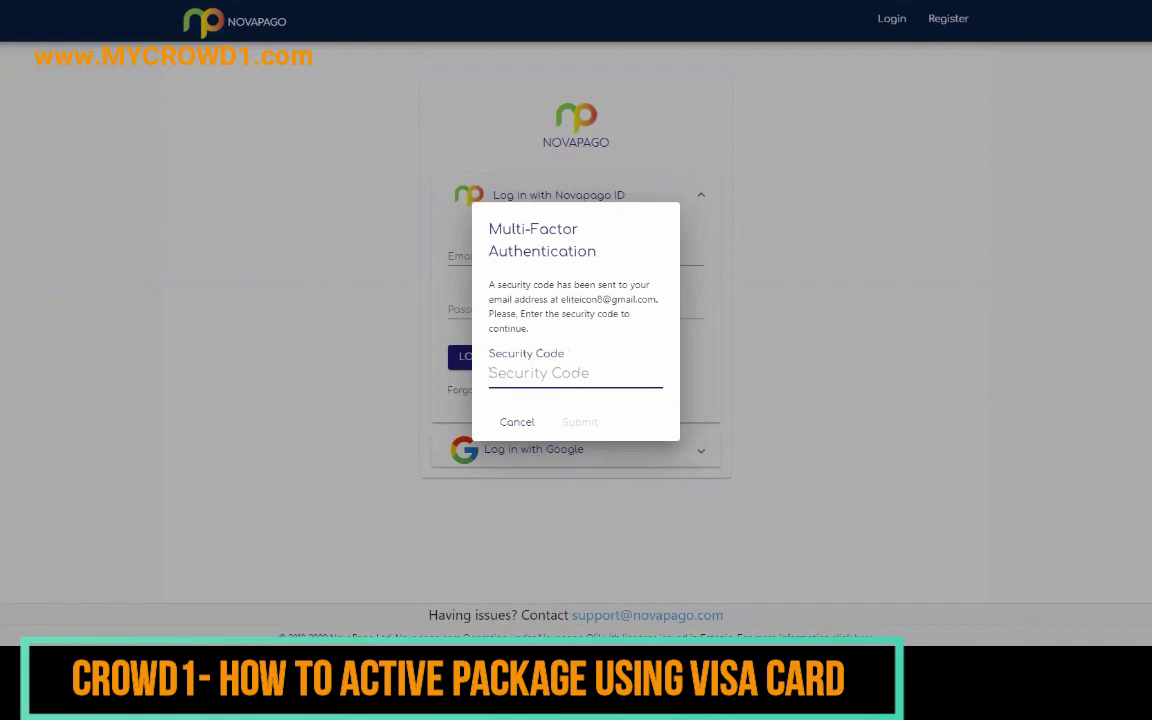
Step: Enter the emailed security code in the Multi-Factor Authentication field
{"action": "key", "text": "Tab"}
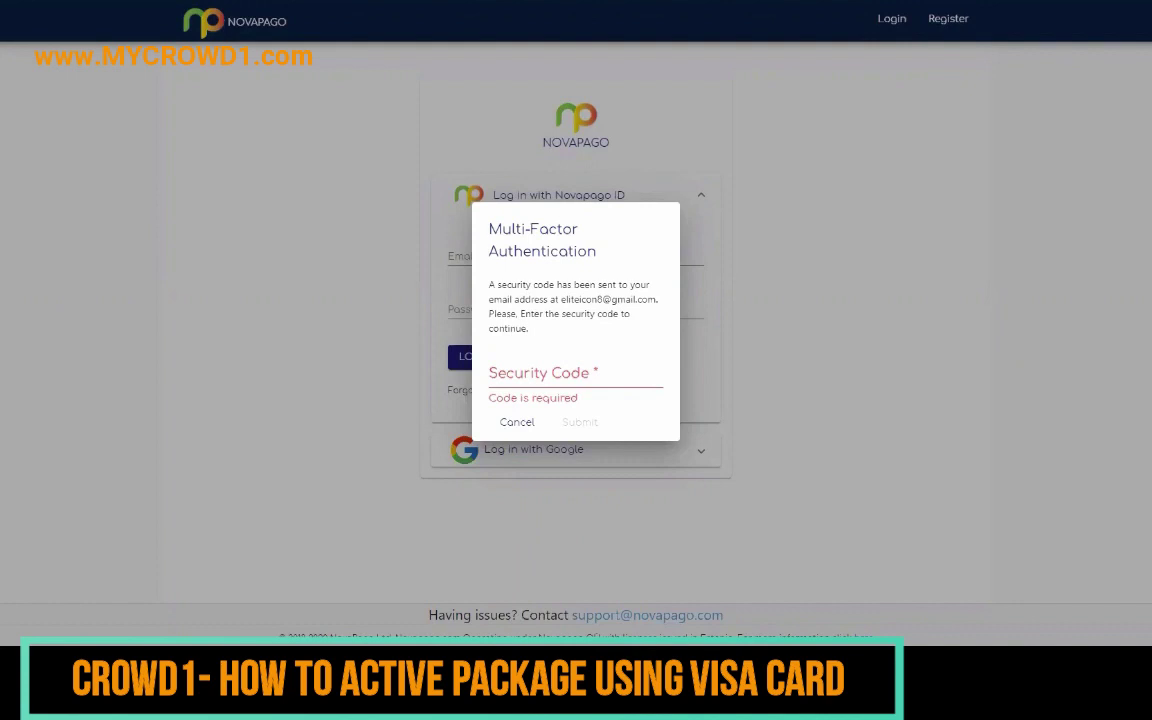
{"action": "left_click", "coordinate": [515, 372]}
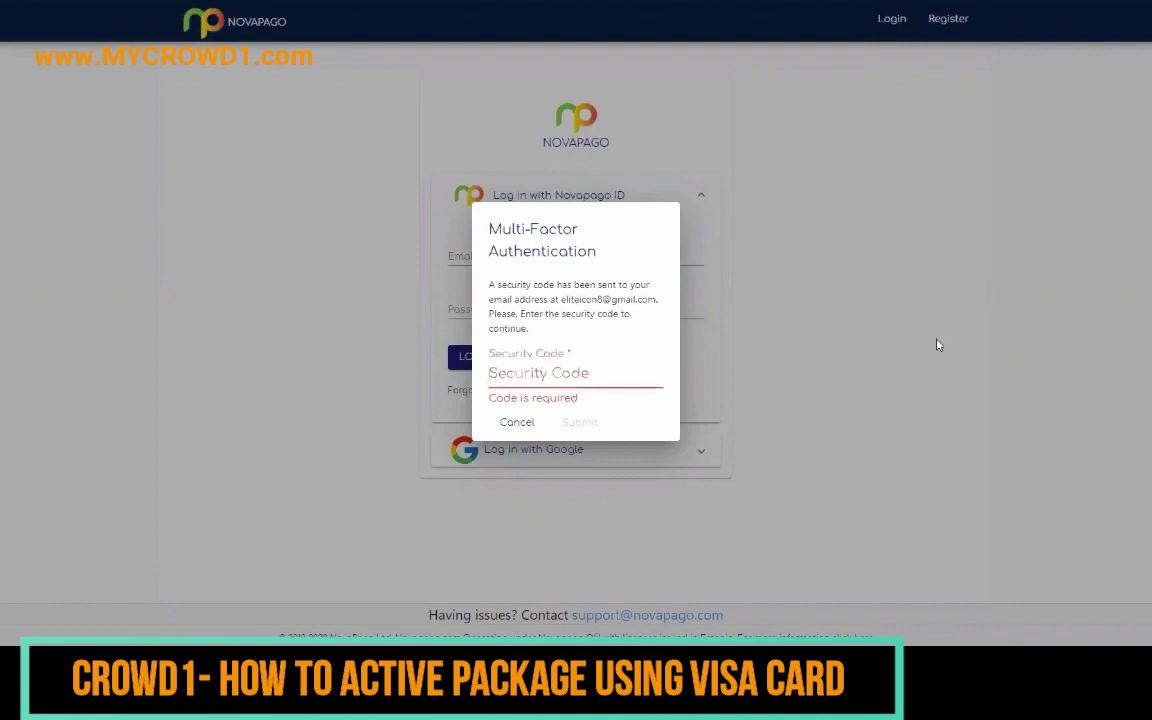
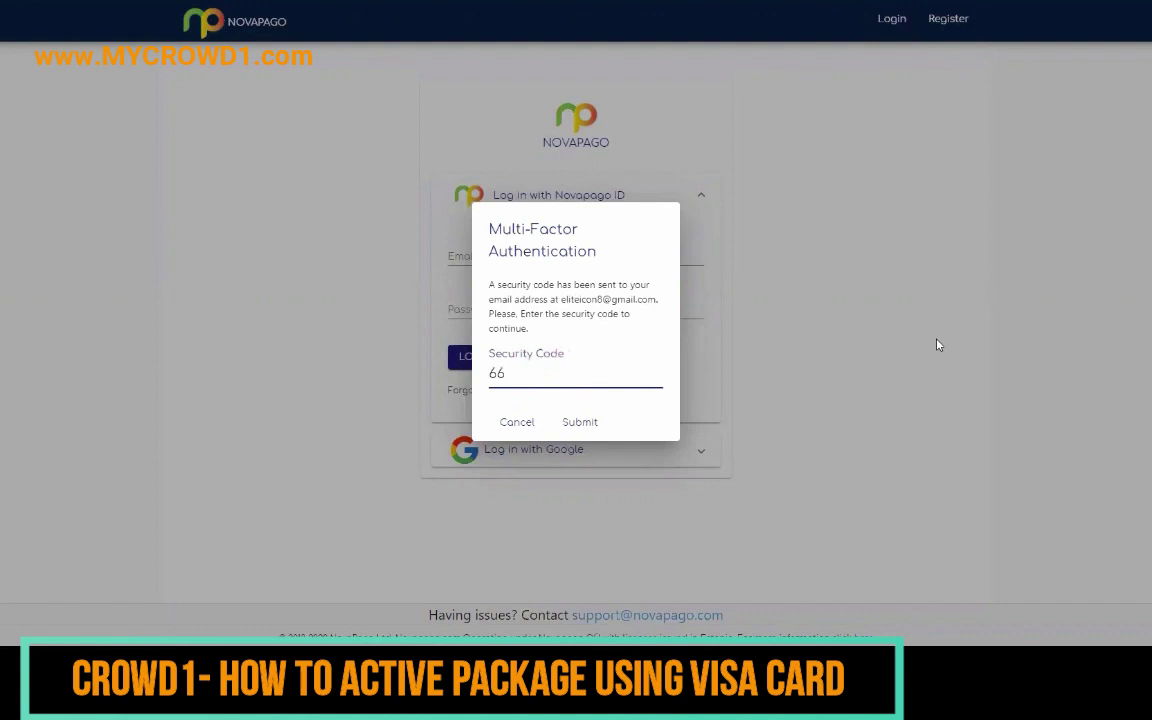
Step: Submit the security code and accept Novapago's updated policies
{"action": "left_click", "coordinate": [578, 423]}
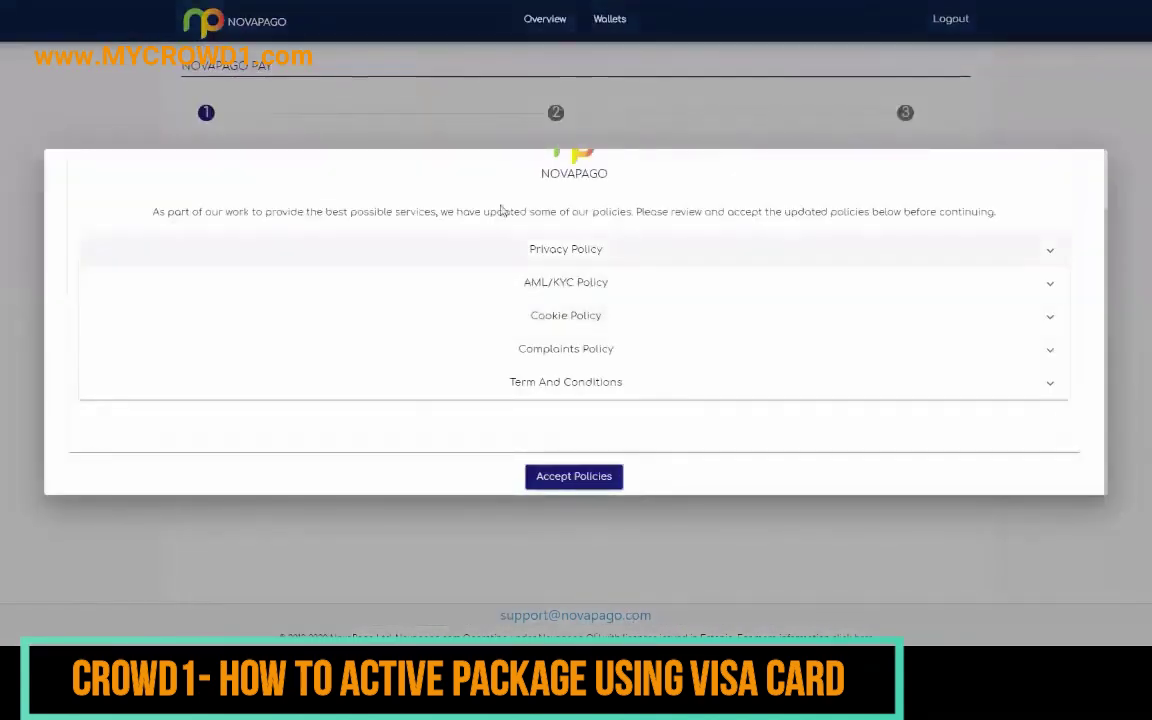
{"action": "left_click", "coordinate": [578, 477]}
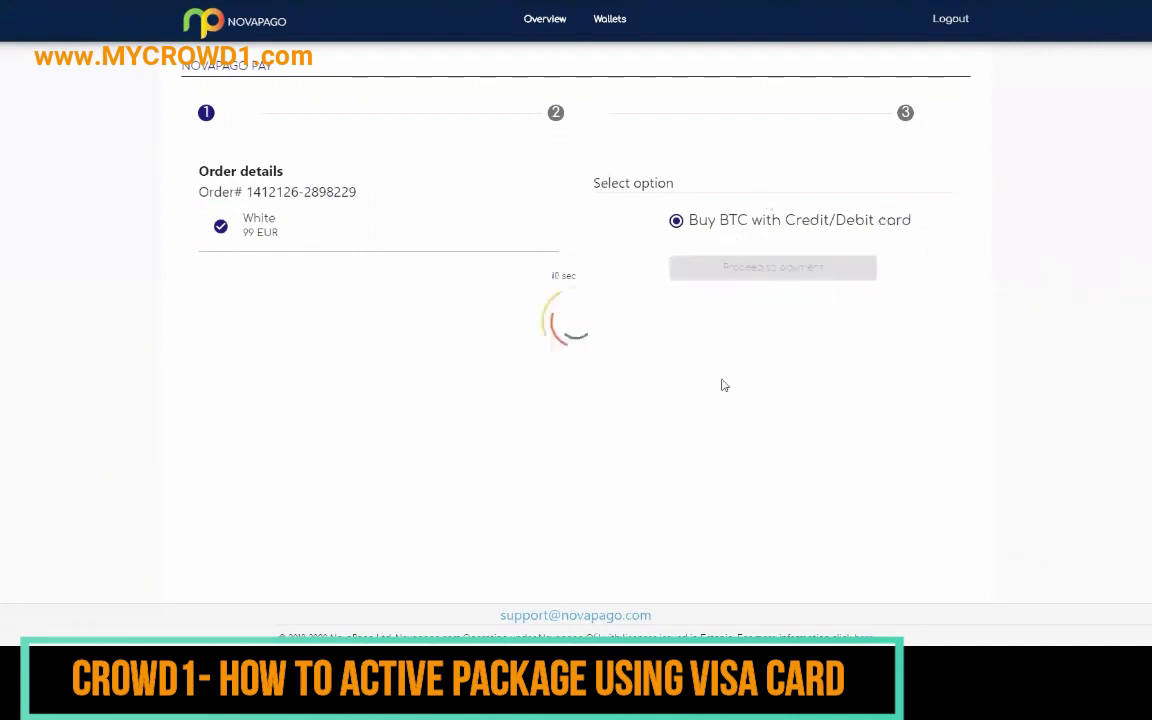
Step: Proceed to card payment and bring the Pay with Card form into view
{"action": "left_click", "coordinate": [766, 272]}
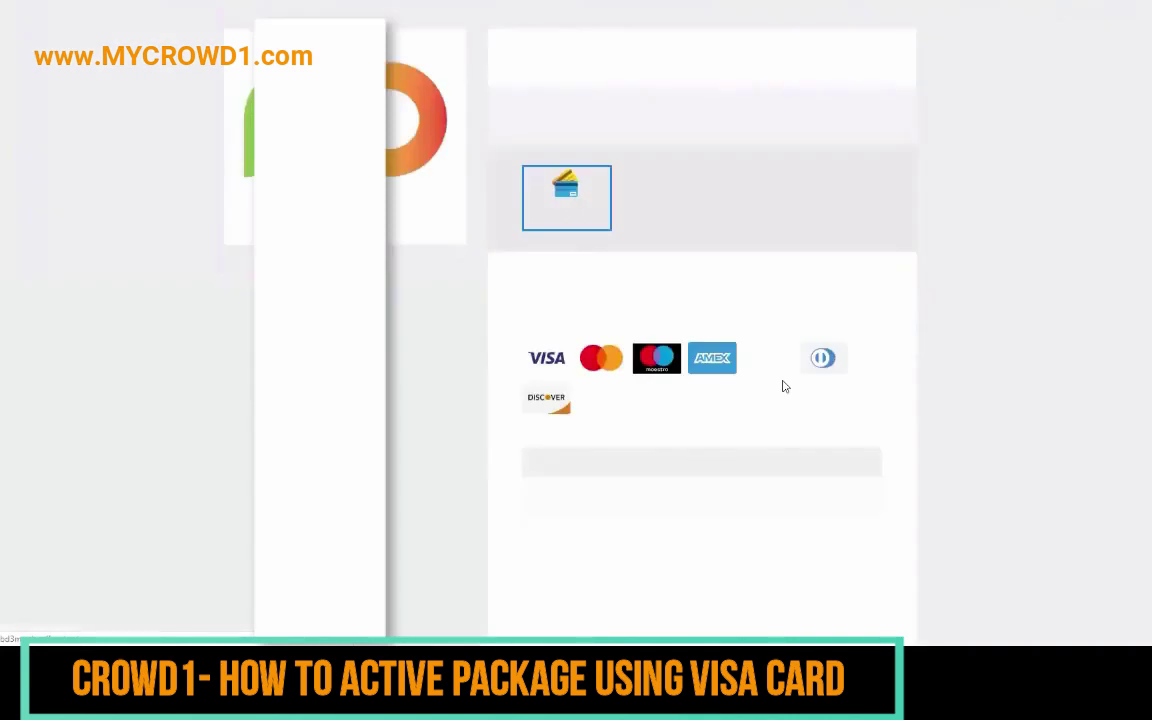
{"action": "scroll", "coordinate": [676, 264], "scroll_direction": "down", "scroll_amount": 1}
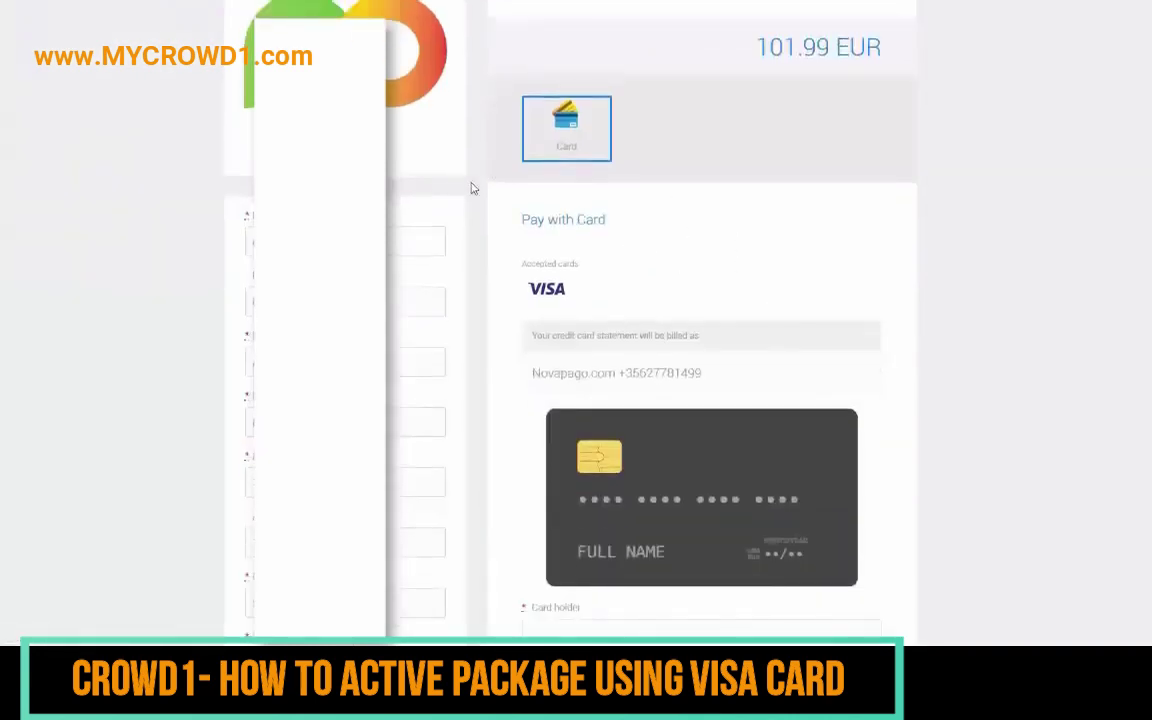
{"action": "scroll", "coordinate": [474, 203], "scroll_direction": "down", "scroll_amount": 1}
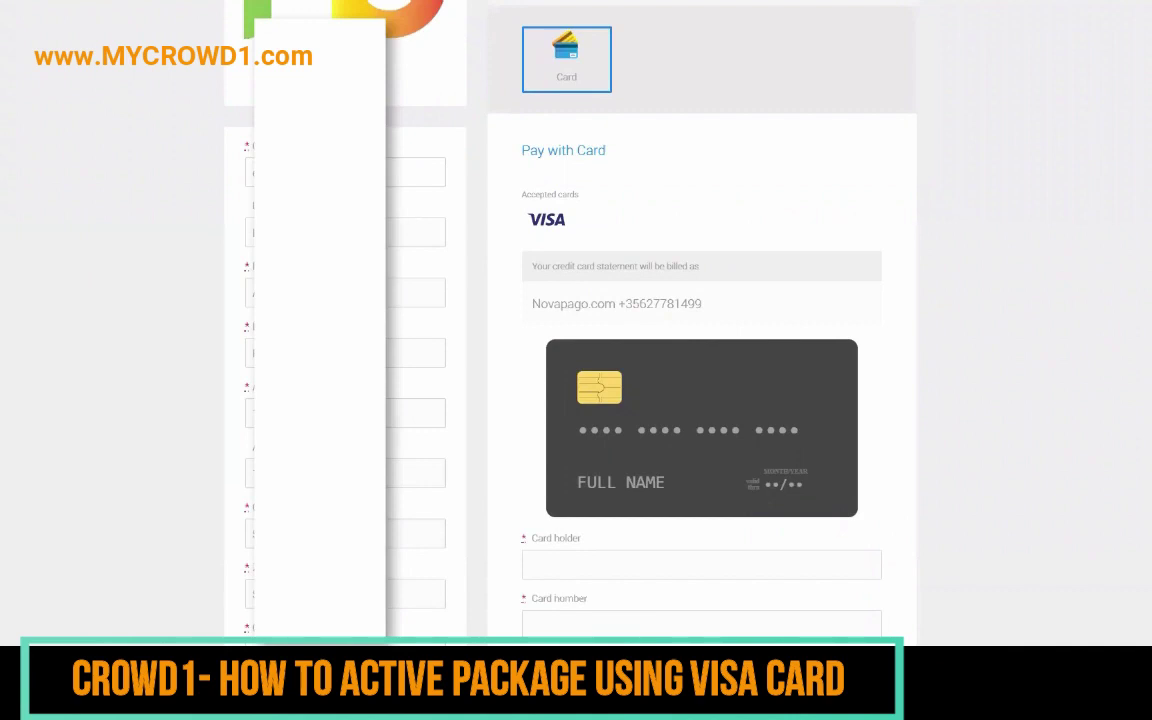
{"action": "scroll", "coordinate": [390, 255], "scroll_direction": "down", "scroll_amount": 3}
{"action": "scroll", "coordinate": [390, 255], "scroll_direction": "up", "scroll_amount": 3}
{"action": "scroll", "coordinate": [650, 265], "scroll_direction": "down", "scroll_amount": 2}
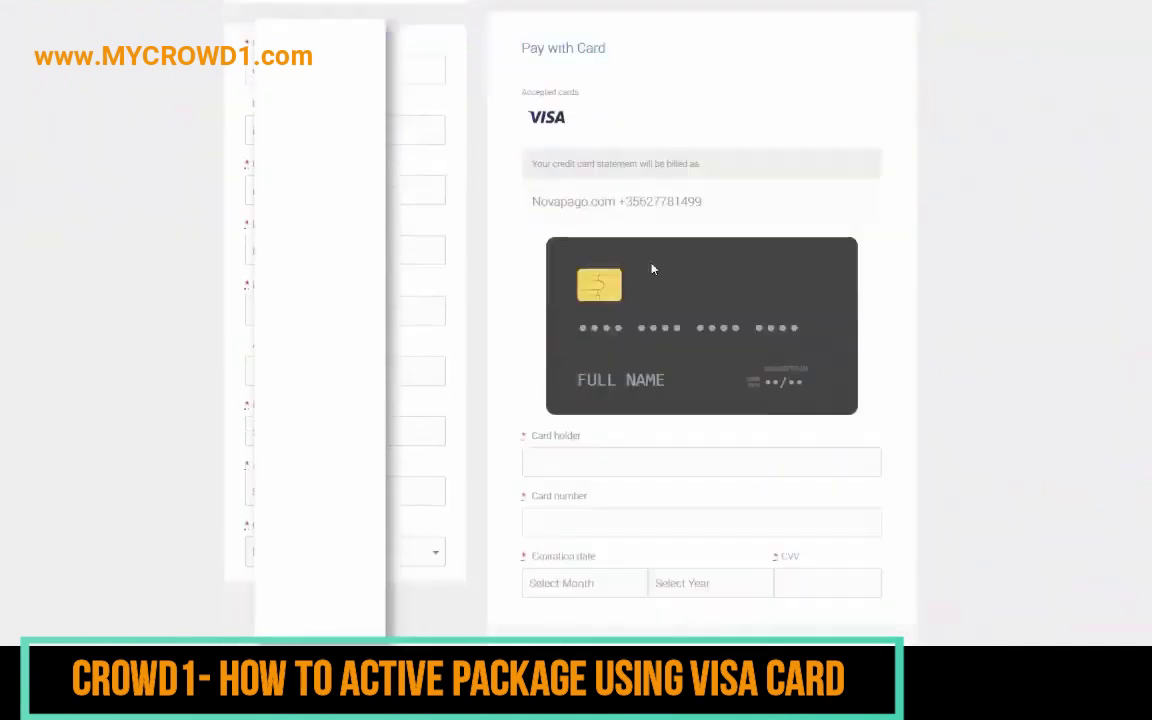
{"action": "scroll", "coordinate": [560, 250], "scroll_direction": "down", "scroll_amount": 2}
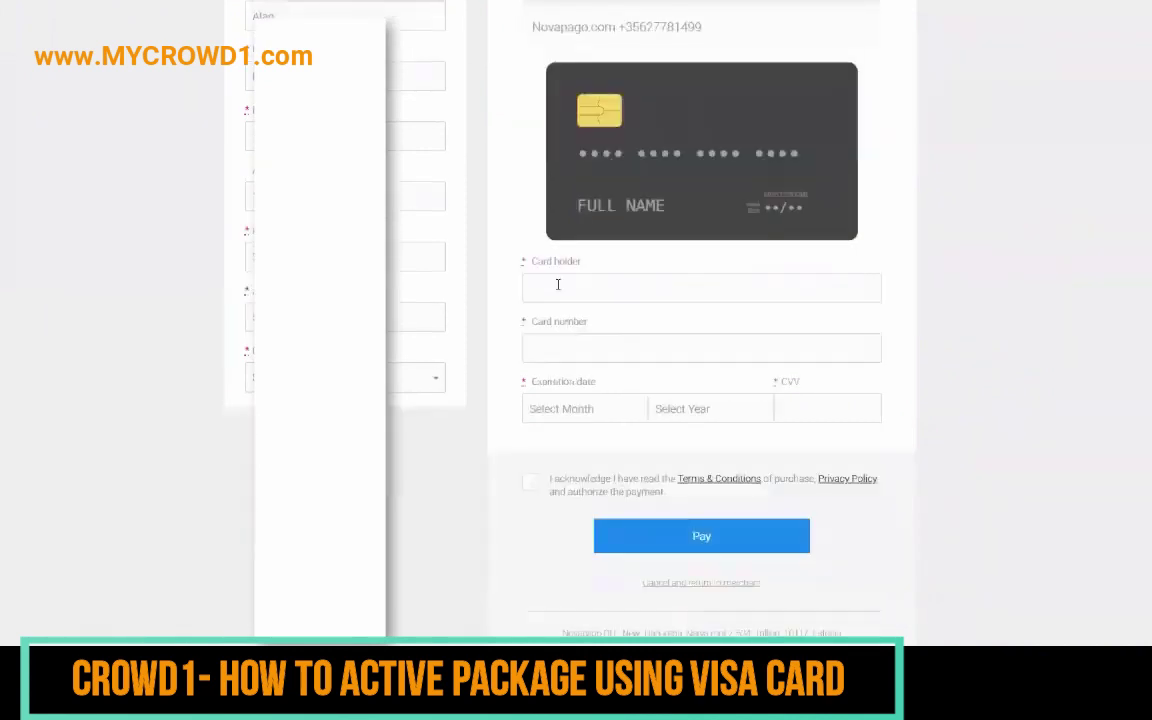
Step: Paste the cardholder's name and the Visa card number into the card form
{"action": "left_click", "coordinate": [556, 286]}
{"action": "key", "text": "ctrl+v"}
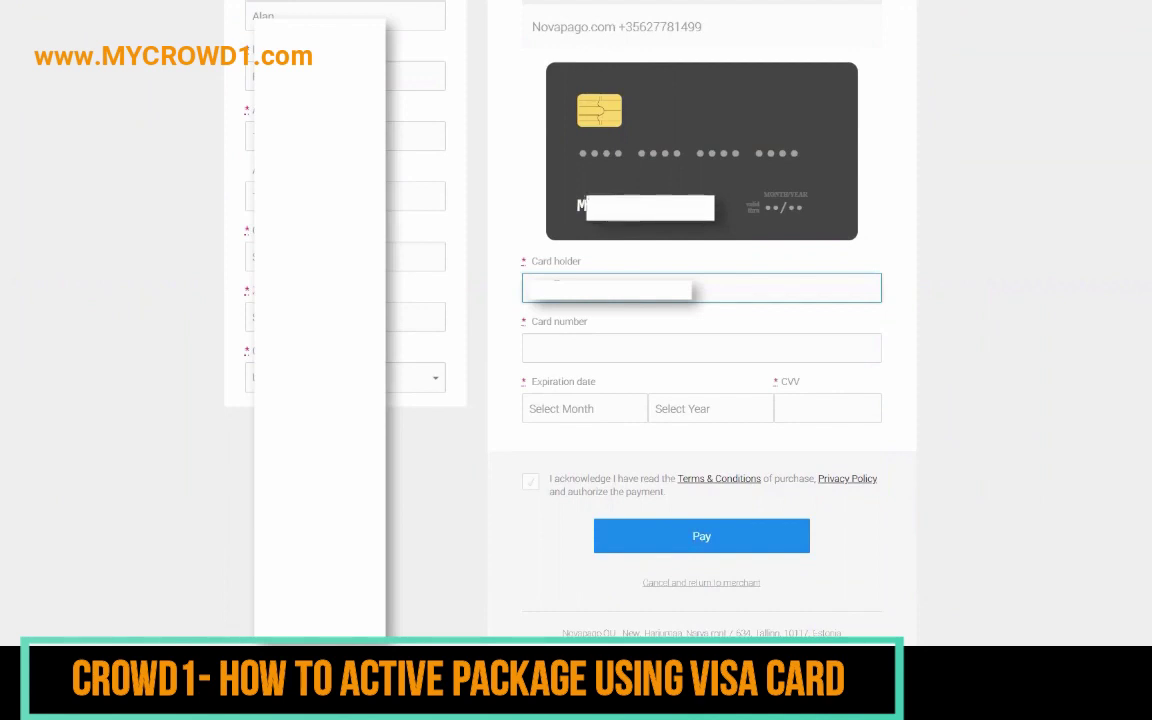
{"action": "left_click", "coordinate": [588, 348]}
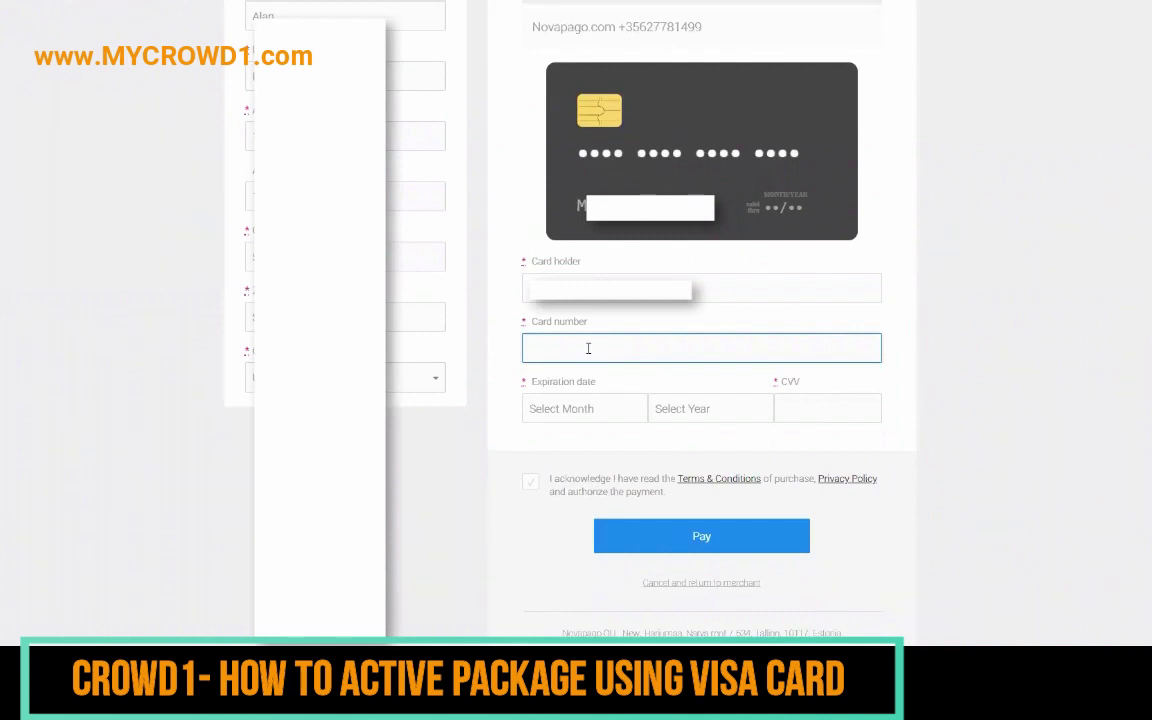
{"action": "key", "text": "ctrl+v"}
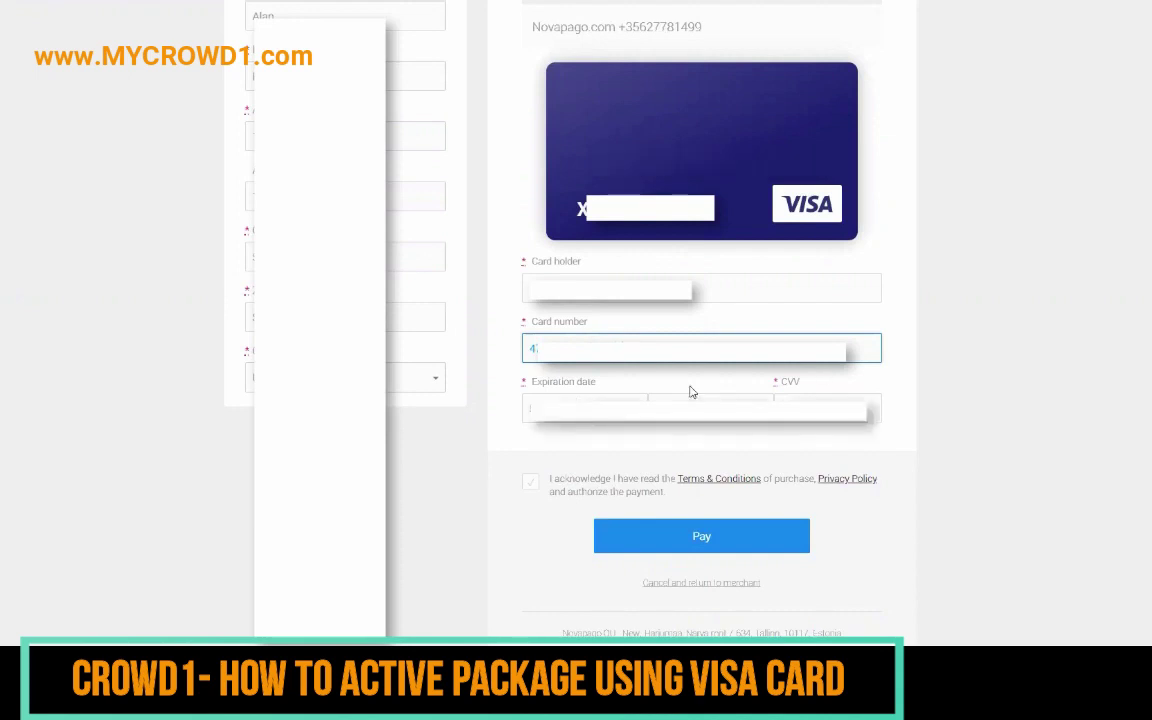
Step: Set the expiry to January and a year, enter the CVV, and attempt payment
{"action": "left_click", "coordinate": [640, 400]}
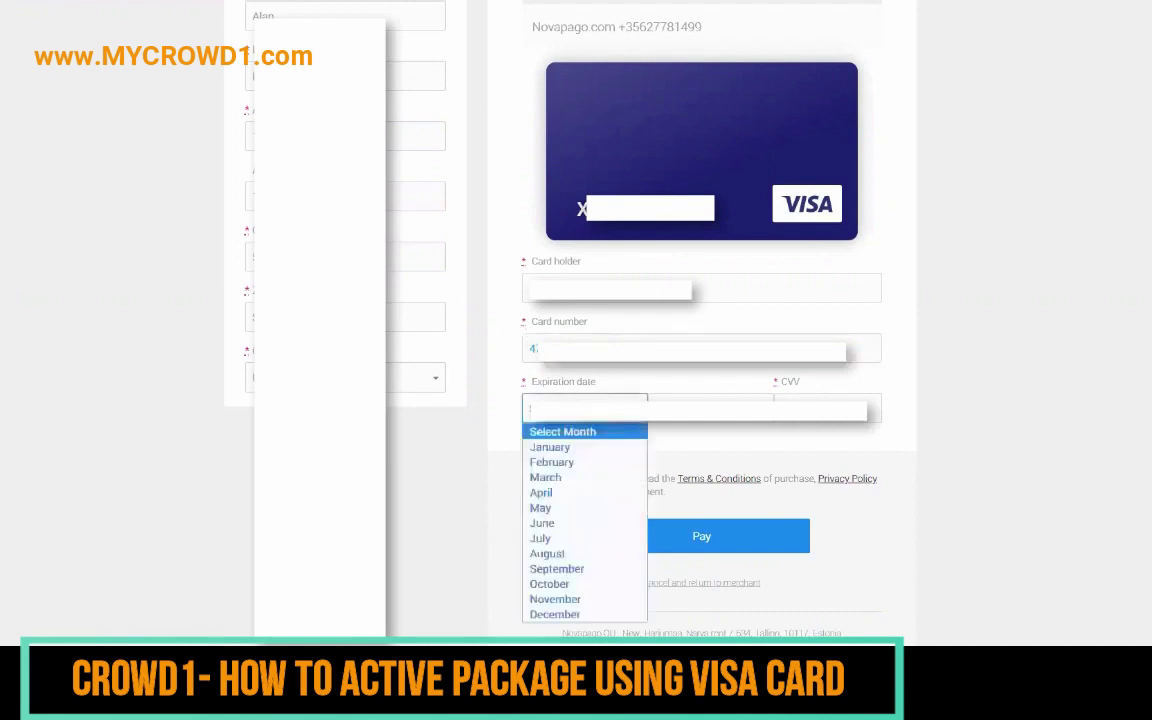
{"action": "left_click", "coordinate": [599, 448]}
{"action": "left_click", "coordinate": [705, 408]}
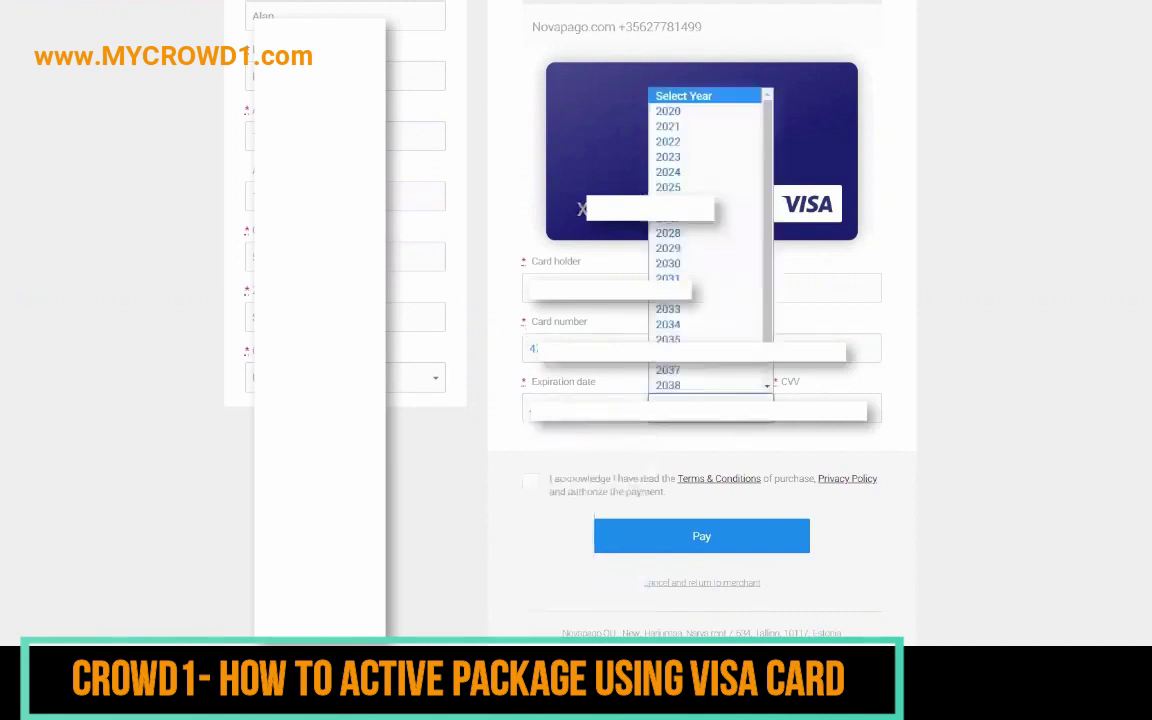
{"action": "left_click", "coordinate": [700, 338]}
{"action": "left_click", "coordinate": [812, 410]}
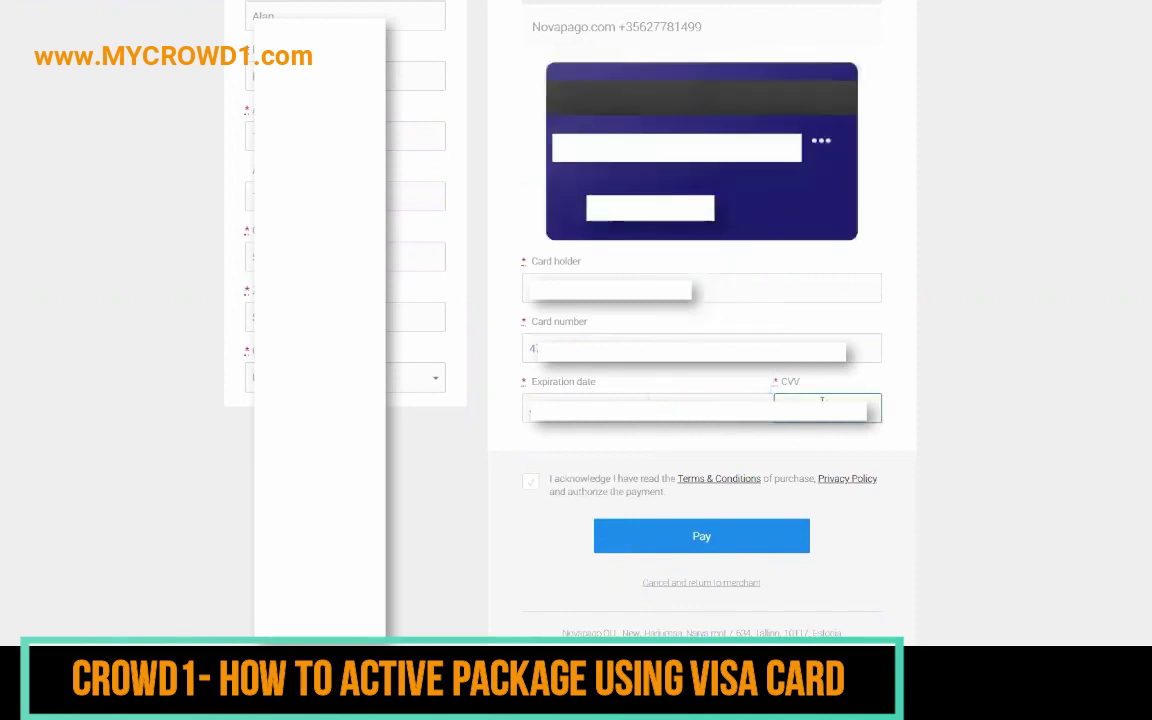
{"action": "type", "text": "xxx"}
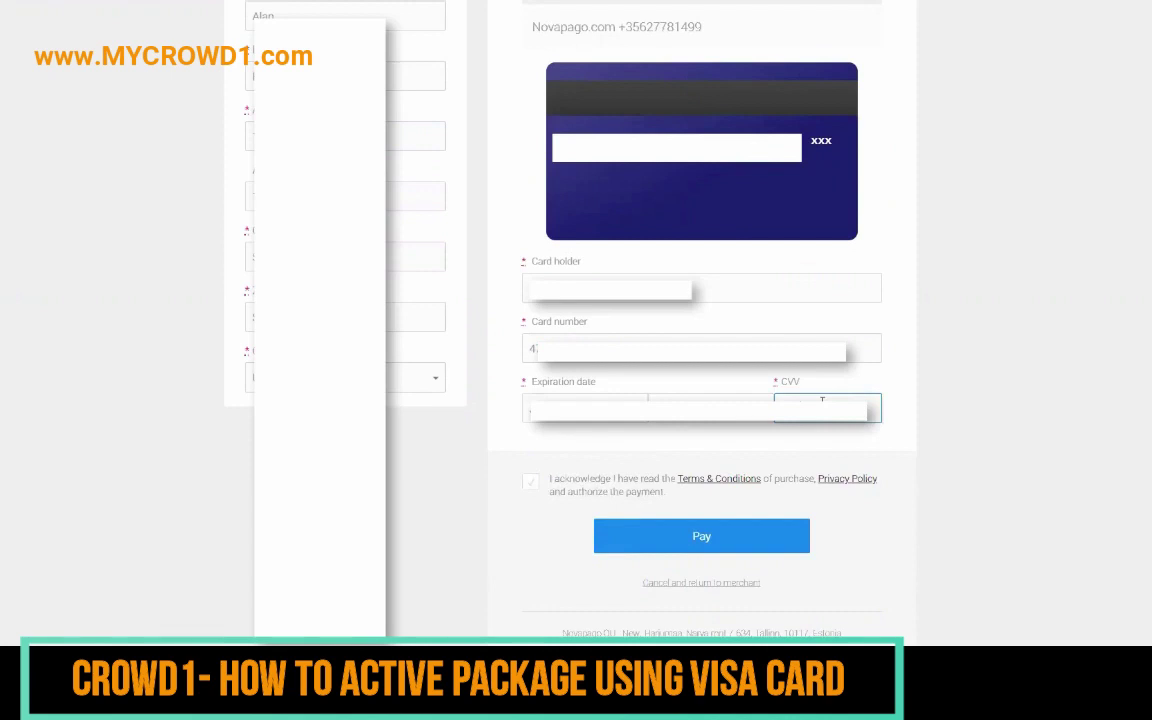
{"action": "left_click", "coordinate": [705, 537]}
Step: Tick the terms acknowledgement and pay with the Visa card until it is authorized
{"action": "left_click", "coordinate": [531, 484]}
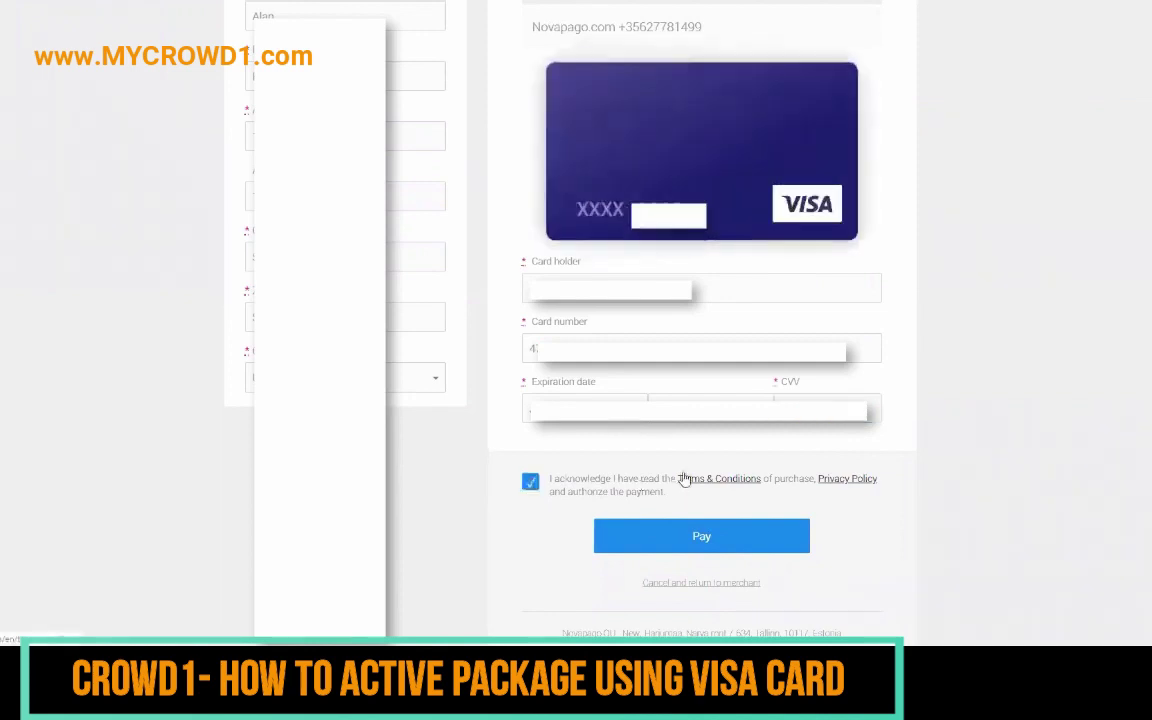
{"action": "left_click", "coordinate": [710, 537]}
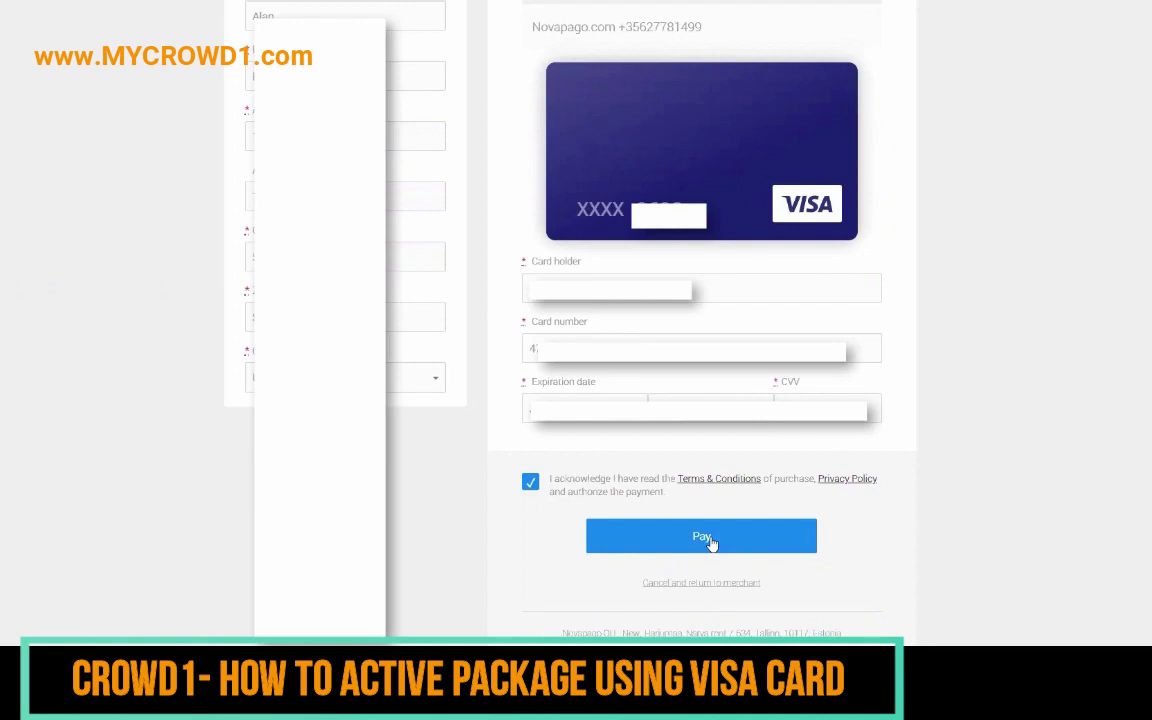
{"action": "left_click", "coordinate": [711, 541]}
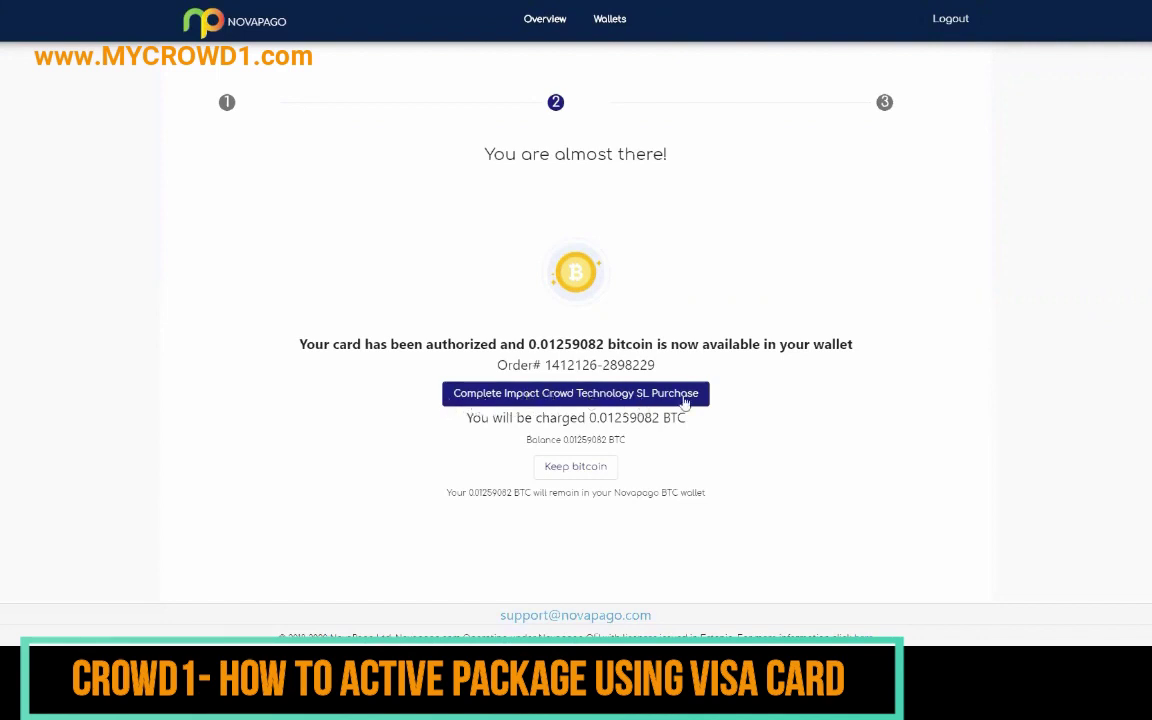
Step: Complete the Impact Crowd Technology SL purchase with wallet bitcoin and return to Crowd1
{"action": "left_click", "coordinate": [596, 396]}
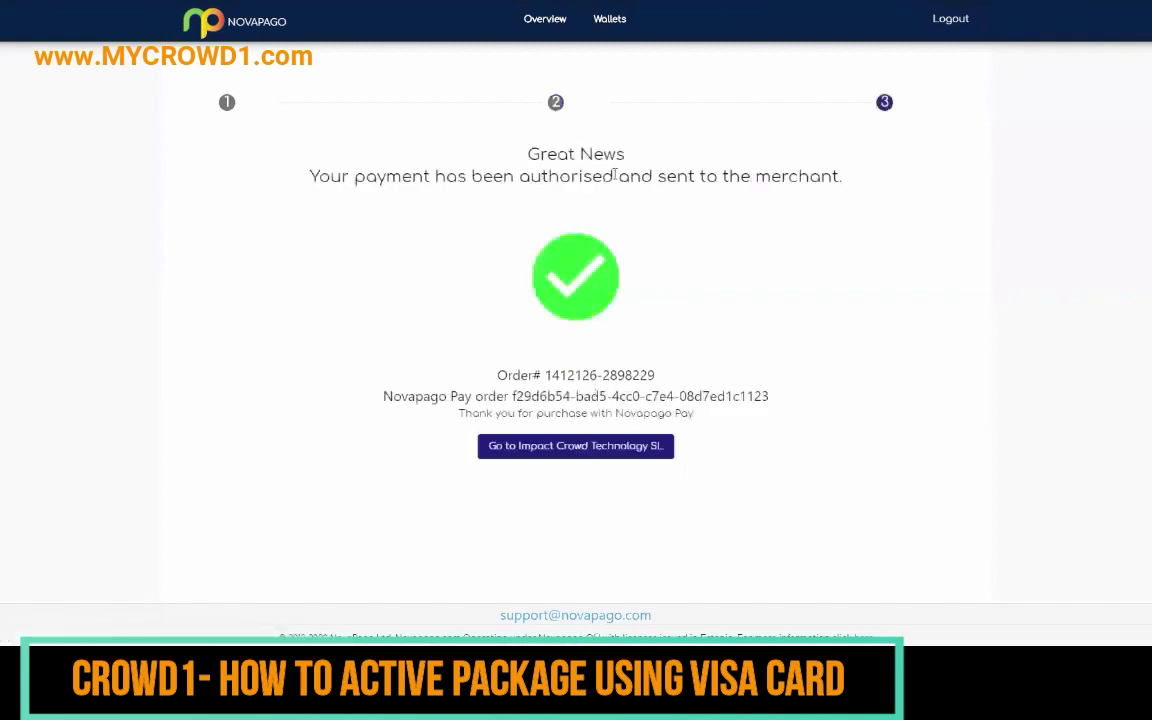
{"action": "left_click", "coordinate": [560, 448]}
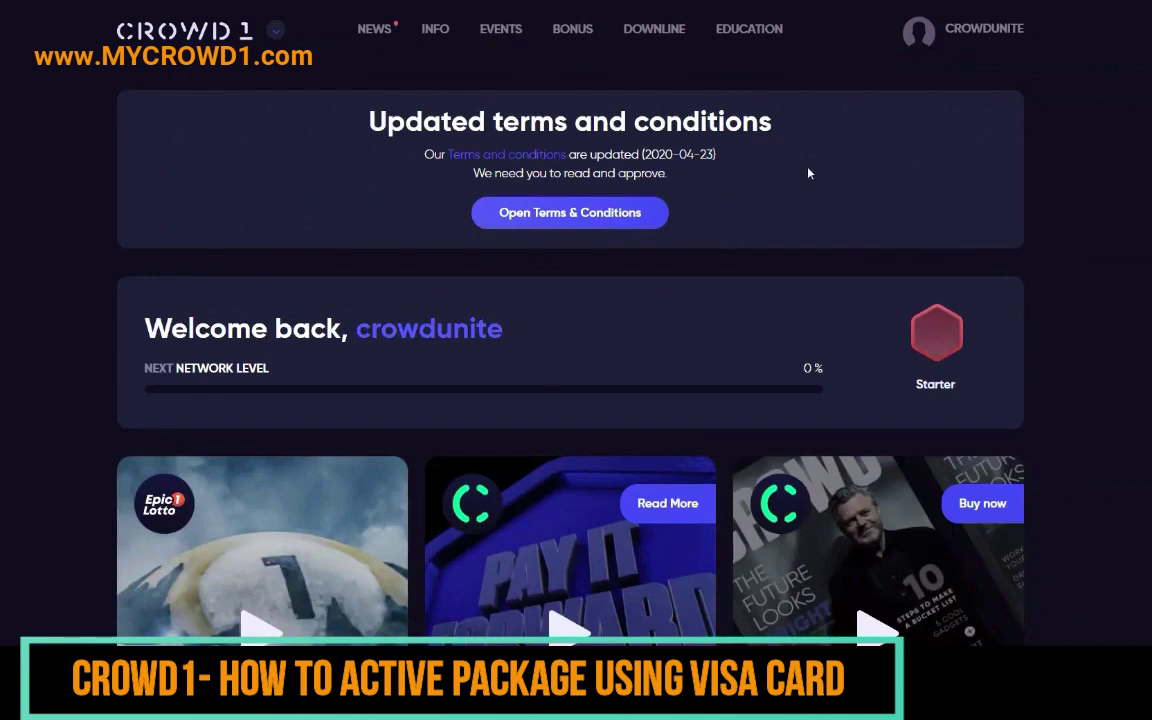
{"action": "scroll", "coordinate": [393, 203], "scroll_direction": "down", "scroll_amount": 5}
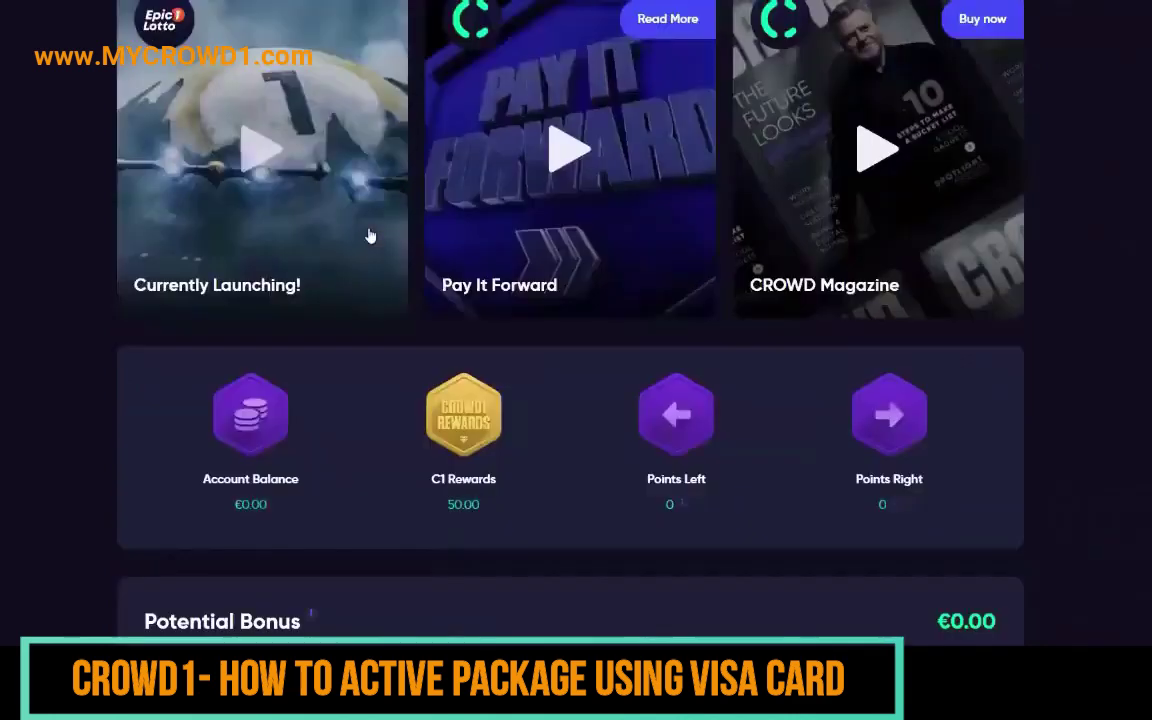
{"action": "scroll", "coordinate": [321, 342], "scroll_direction": "down", "scroll_amount": 4}
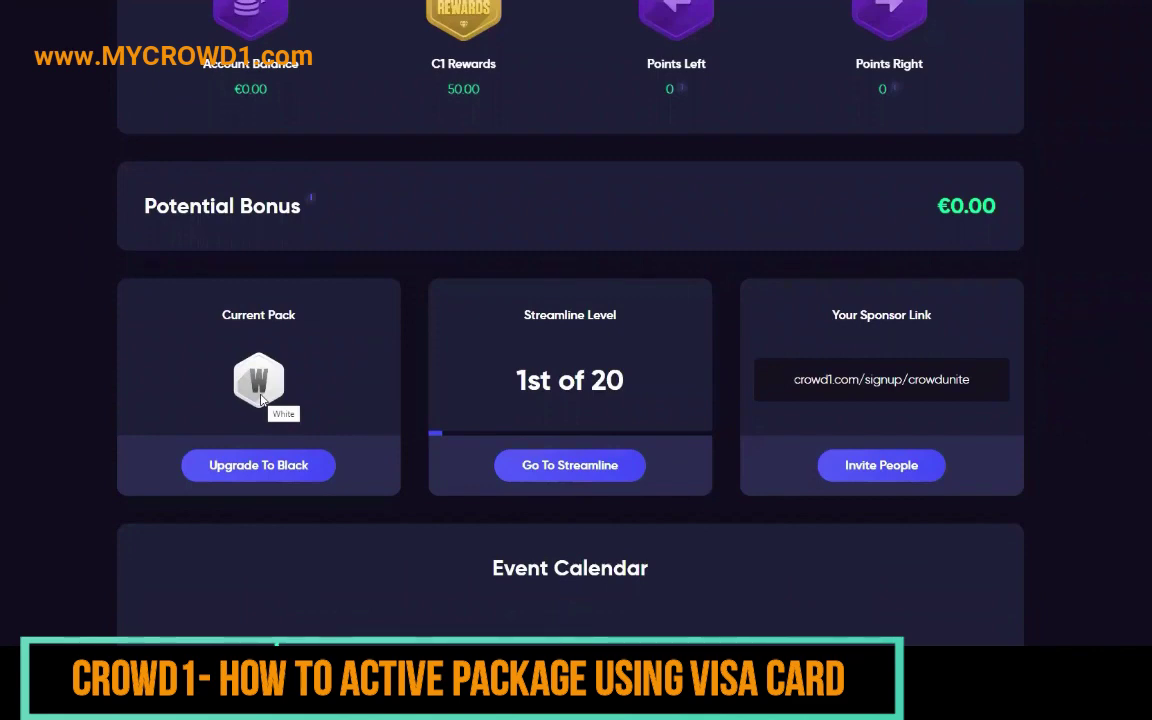
{"action": "scroll", "coordinate": [261, 399], "scroll_direction": "up", "scroll_amount": 4}
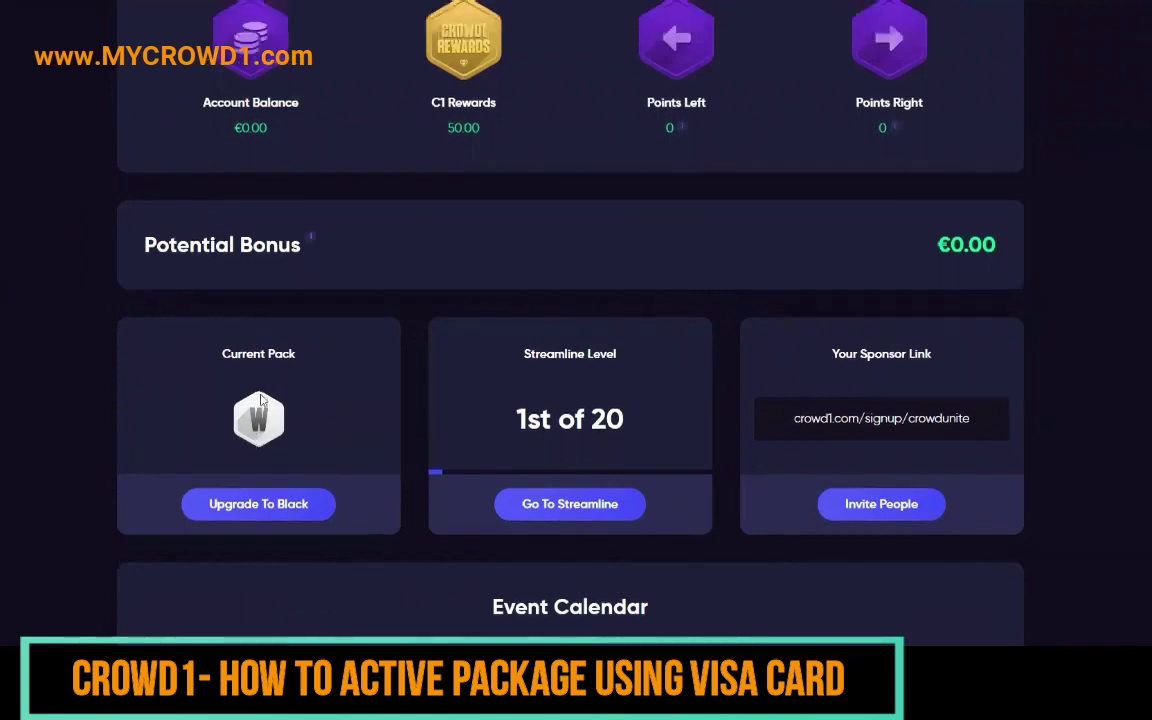